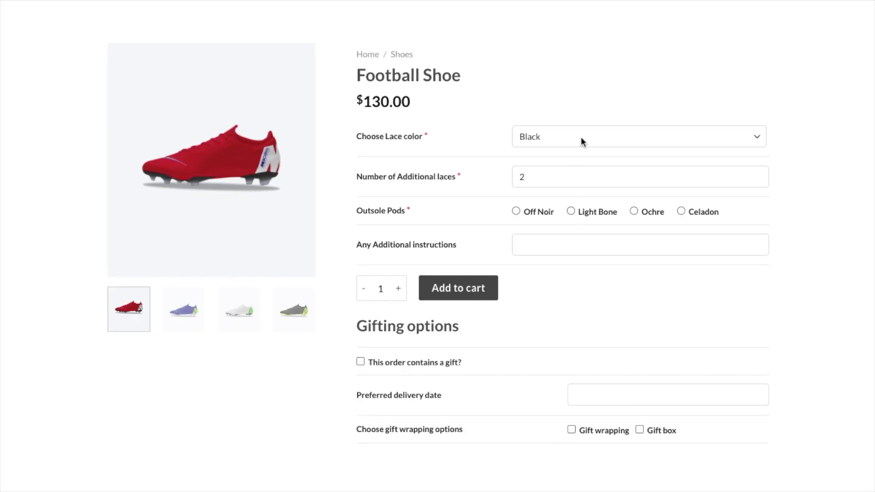
# - Choose Grey laces, 3 additional laces, Light Bone outsole pods and mark the order as a gift
pyautogui.click(580, 136)
pyautogui.click(581, 148)
pyautogui.click(757, 176)
pyautogui.click(571, 211)
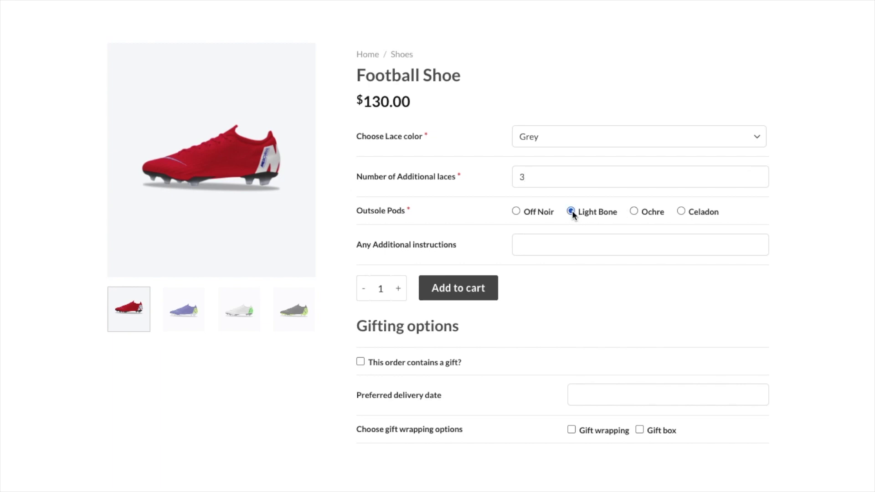
pyautogui.click(564, 243)
# - Set the delivery date to October 31, 2020 and add gift wrapping
pyautogui.click(618, 392)
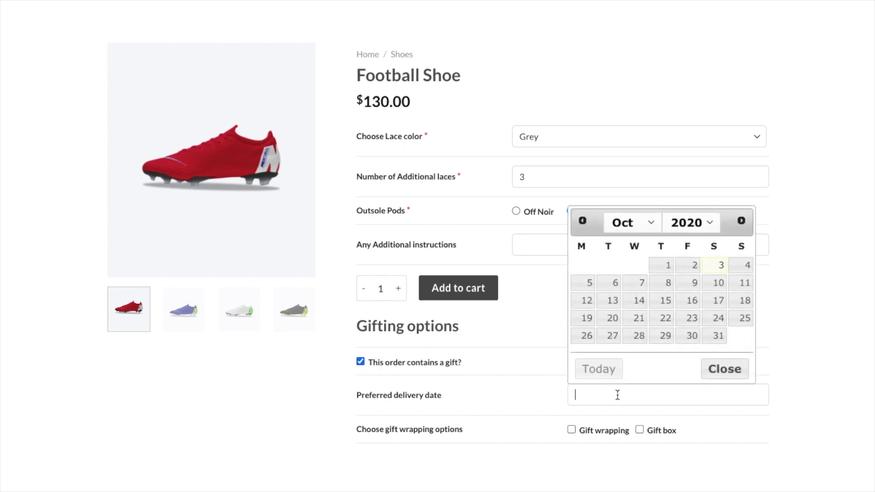
pyautogui.click(713, 335)
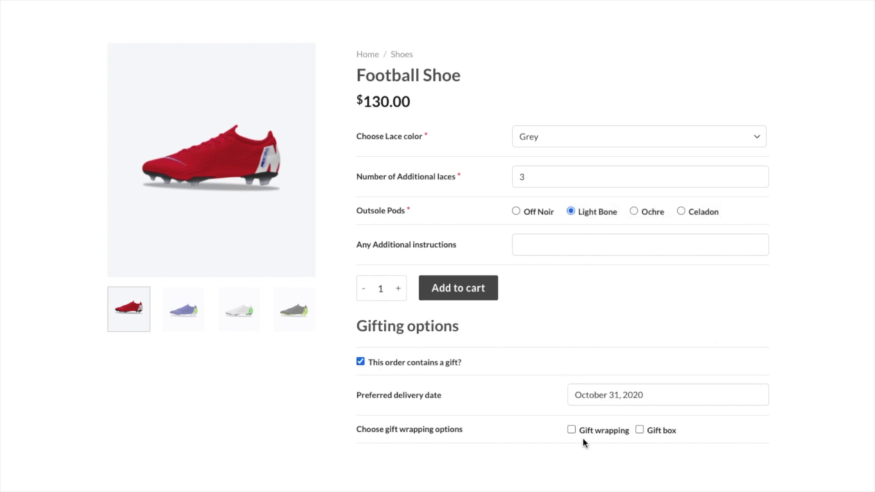
pyautogui.click(571, 429)
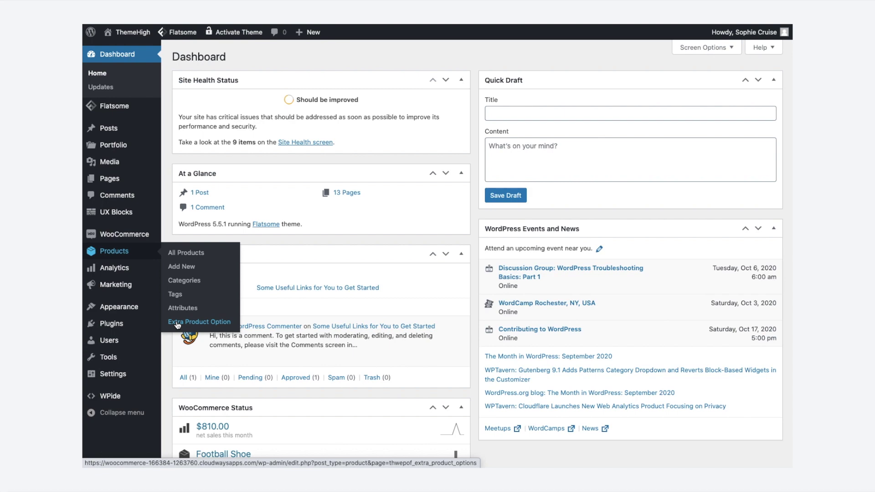
# - Start a new option field named sample_field with the label Sample Field
pyautogui.click(177, 322)
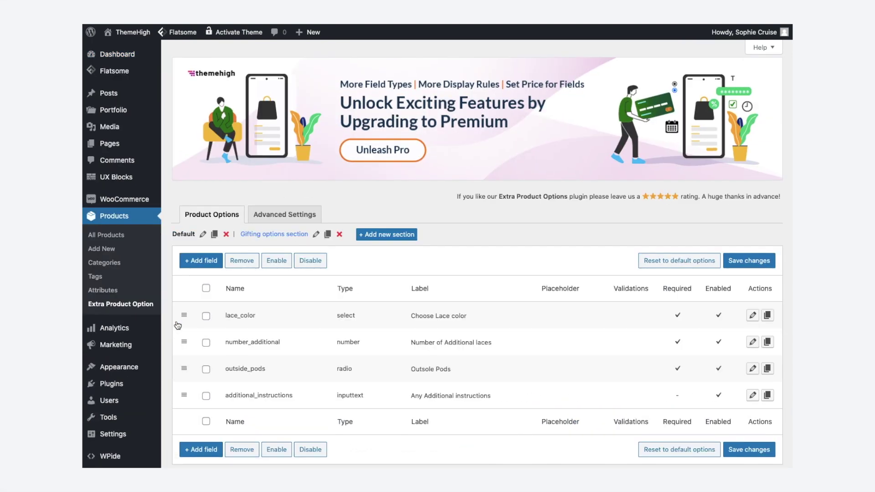
pyautogui.click(197, 449)
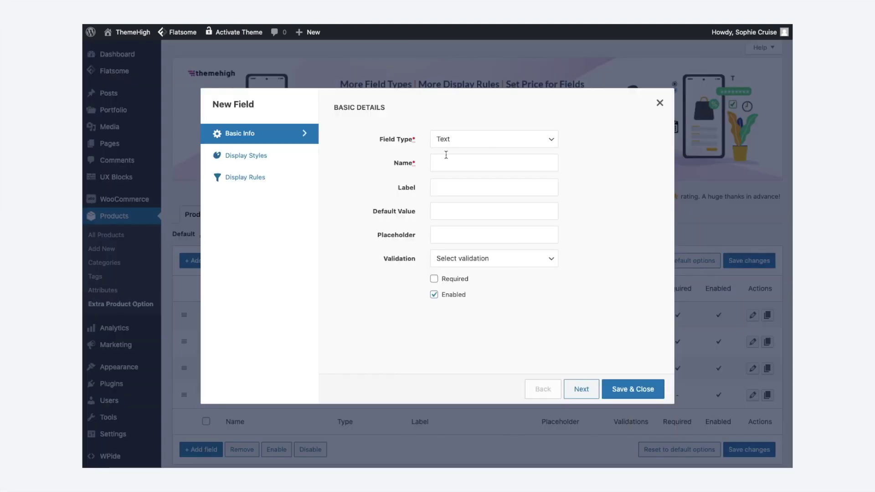
pyautogui.click(446, 156)
pyautogui.write('sample_fi')
pyautogui.write('eld')
pyautogui.click(453, 190)
pyautogui.write('Sample F')
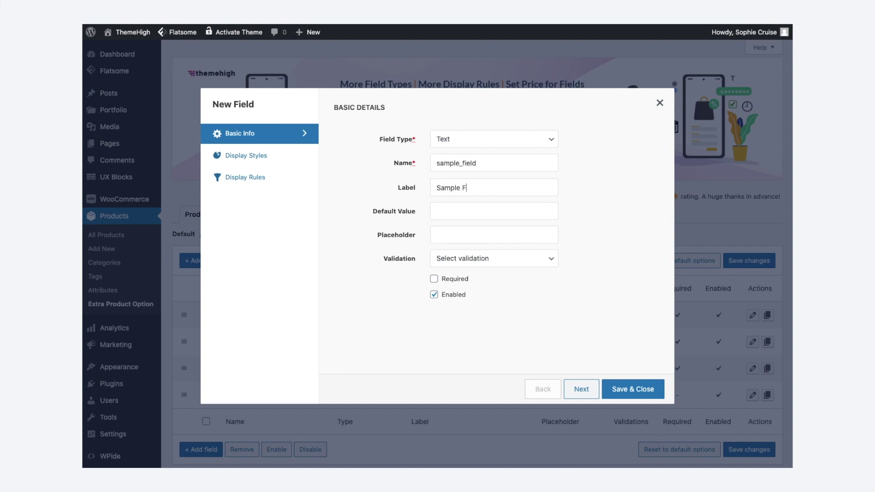
pyautogui.write('ield')
# - Accept the default display styles and rules, then save and close the new field
pyautogui.click(585, 394)
pyautogui.click(585, 394)
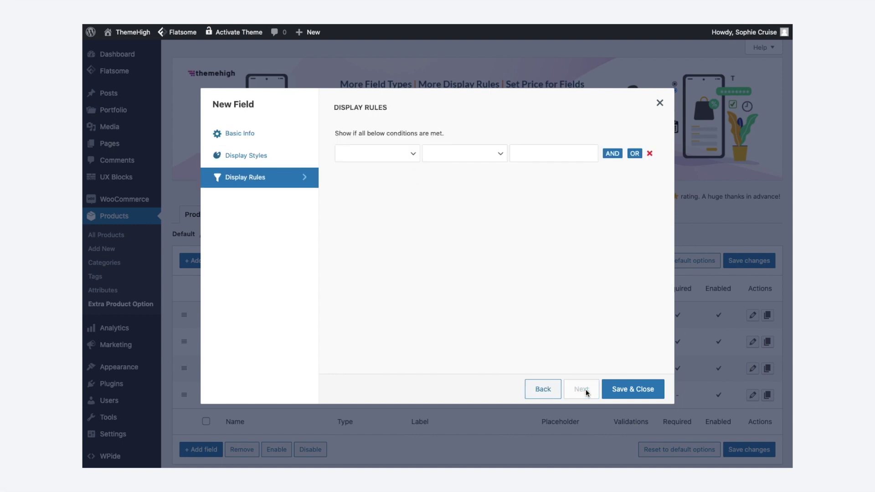
pyautogui.click(617, 396)
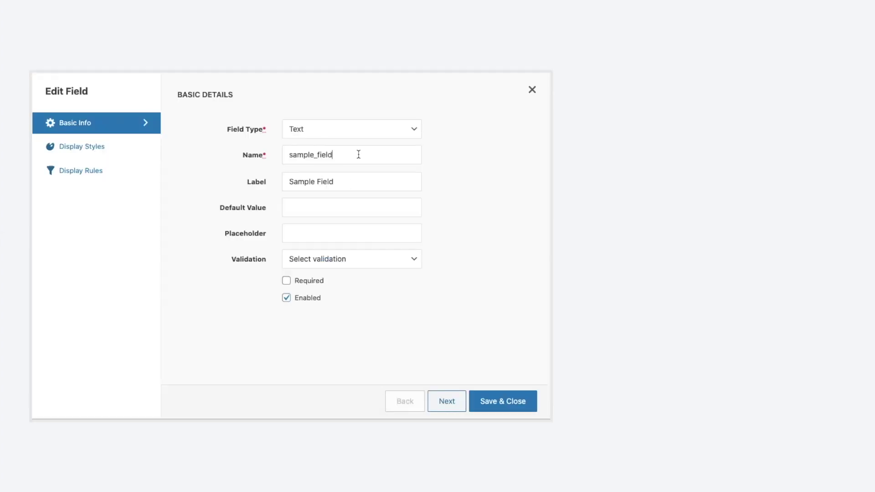
# - Review the Label, Default Value, Placeholder and Validation inputs and toggle Required on and off
pyautogui.click(352, 180)
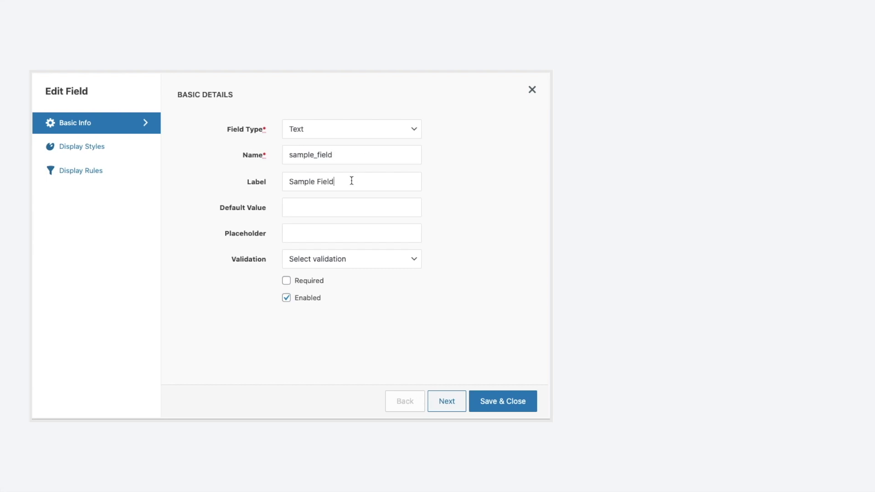
pyautogui.click(317, 206)
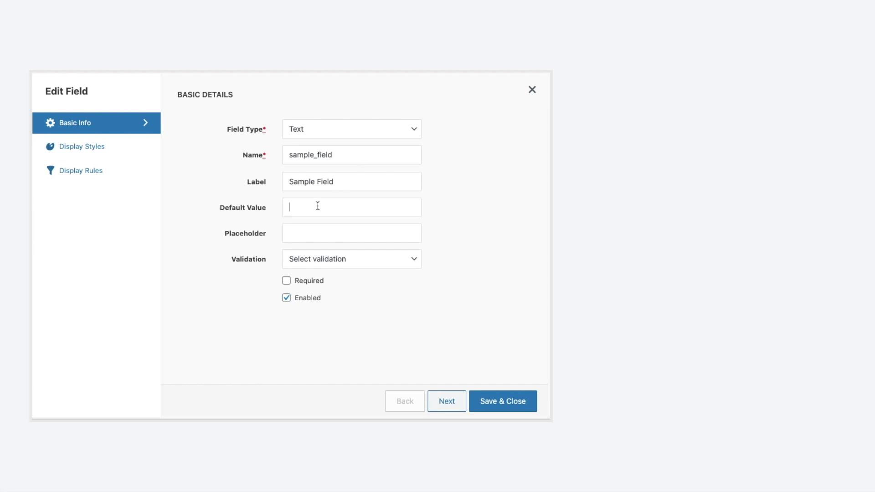
pyautogui.click(302, 235)
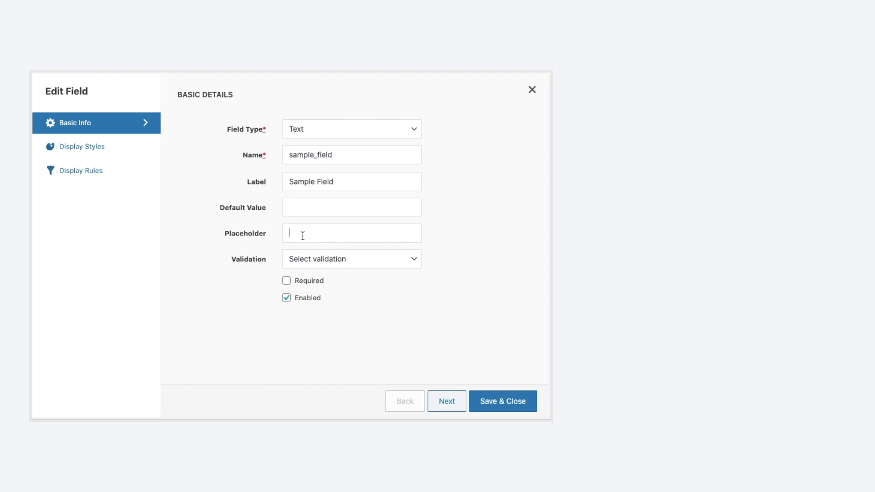
pyautogui.click(342, 264)
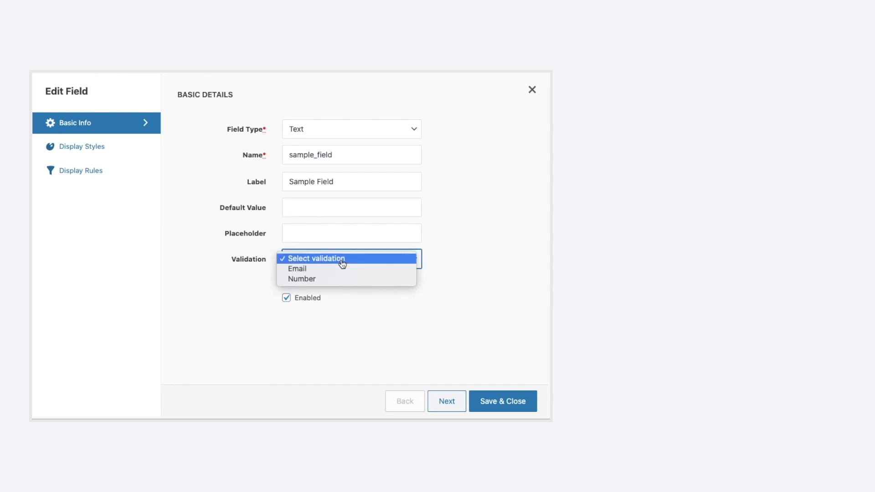
pyautogui.click(339, 301)
pyautogui.click(288, 282)
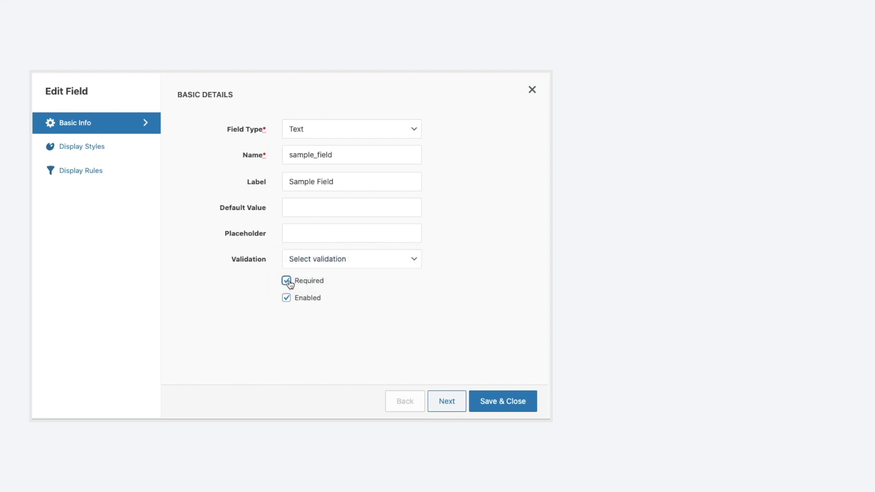
pyautogui.click(287, 282)
# - Move to the display style settings and view the label position choices
pyautogui.click(447, 403)
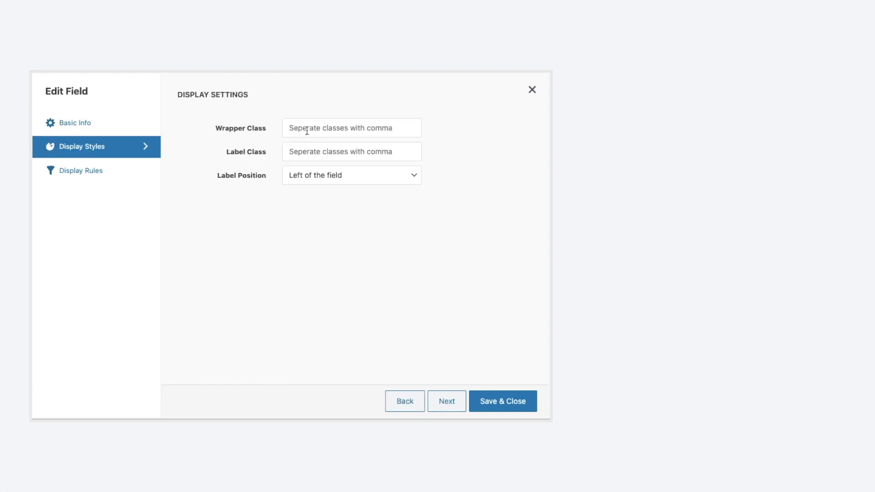
pyautogui.click(309, 176)
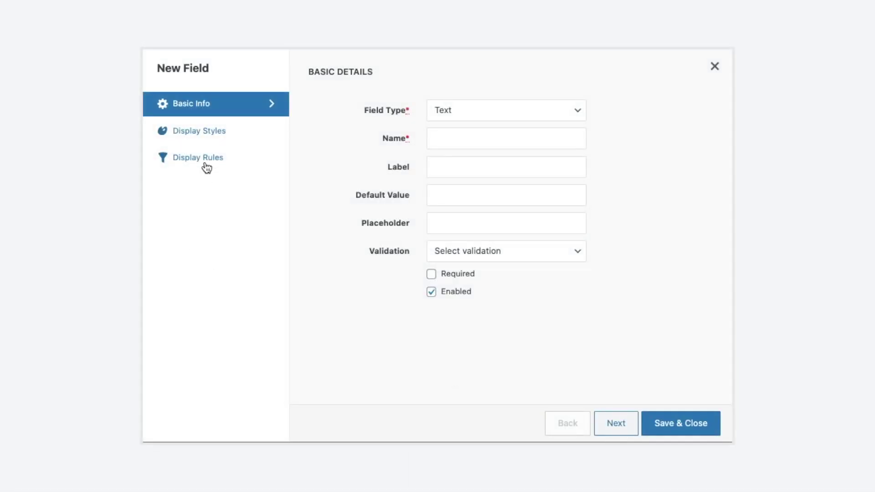
# - Set a display rule with Category condition and 'Equals to/ In' comparison, then view the category list
pyautogui.click(204, 163)
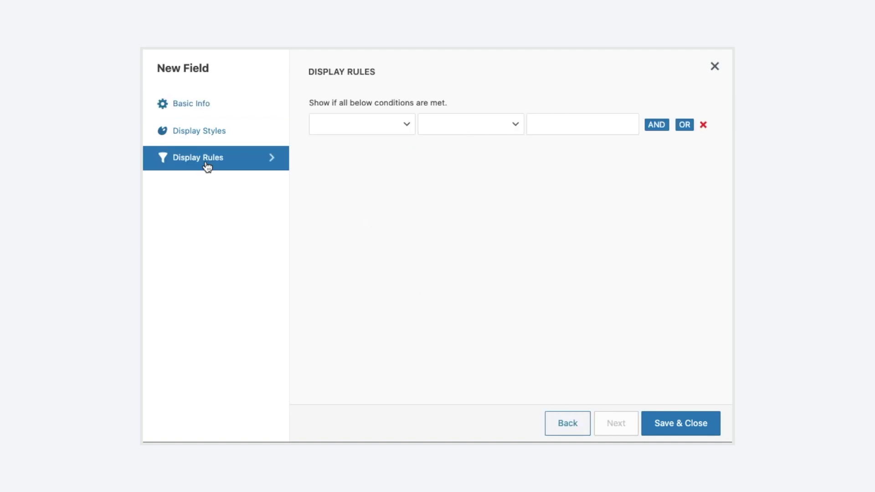
pyautogui.click(401, 123)
pyautogui.click(394, 148)
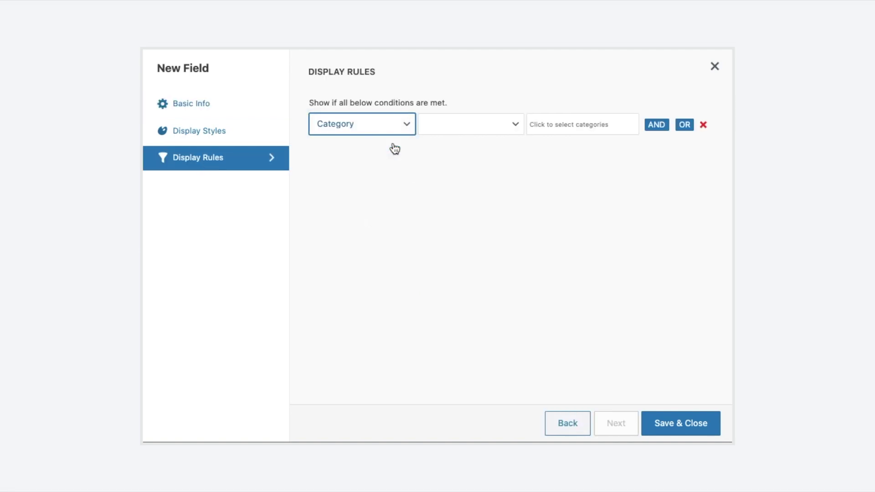
pyautogui.click(490, 132)
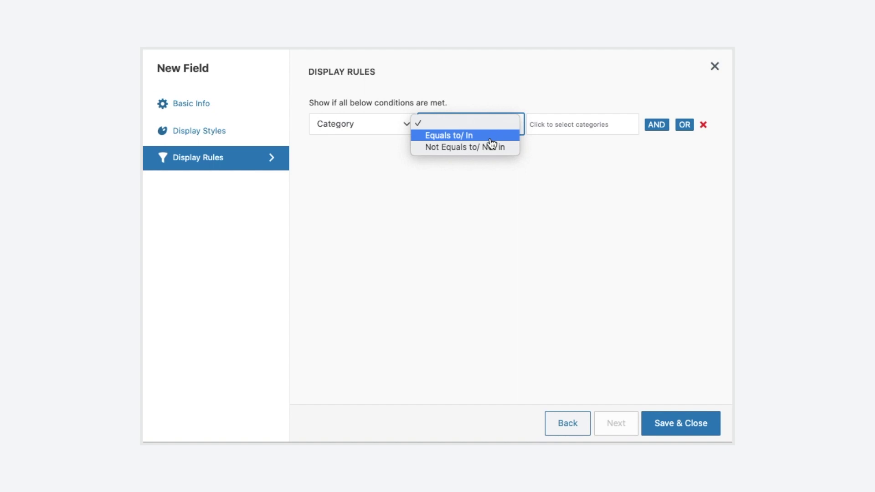
pyautogui.click(491, 140)
pyautogui.click(546, 123)
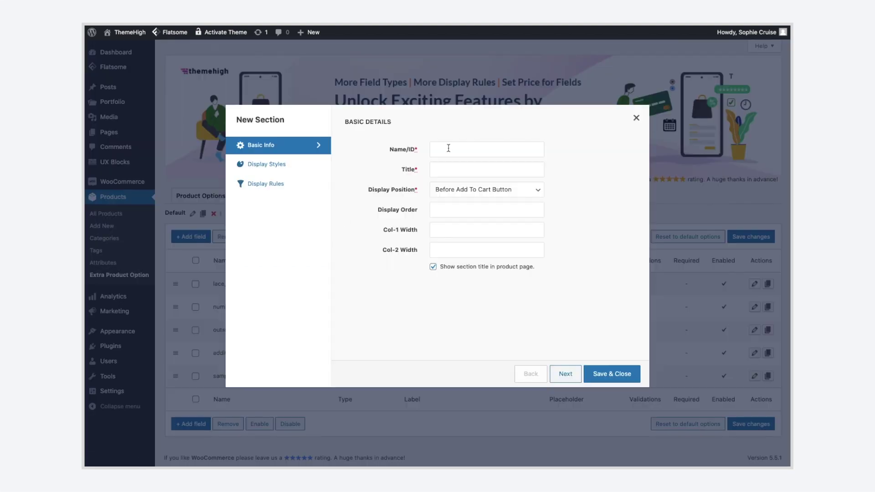
pyautogui.write('sample_sec')
pyautogui.write('tion')
# - Title the section Sample section, keep it before the add-to-cart button, toggle the title display and continue
pyautogui.click(448, 168)
pyautogui.write('Sam')
pyautogui.click(520, 194)
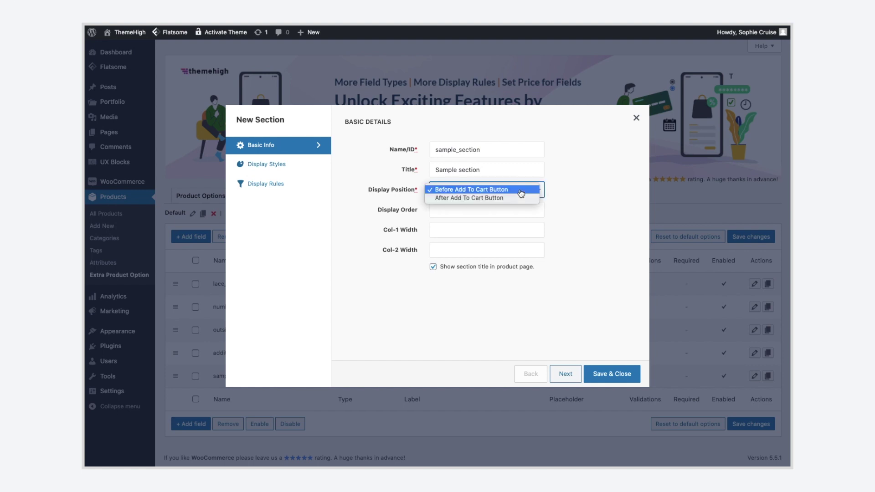
pyautogui.click(587, 216)
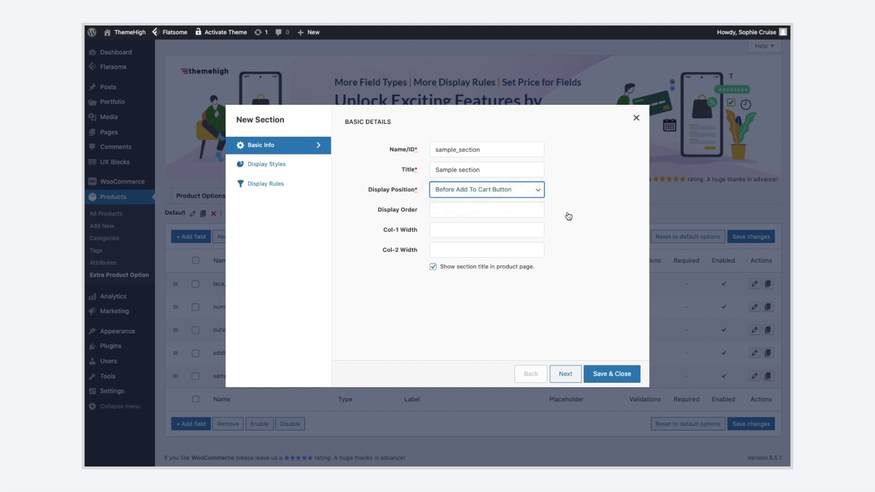
pyautogui.click(493, 210)
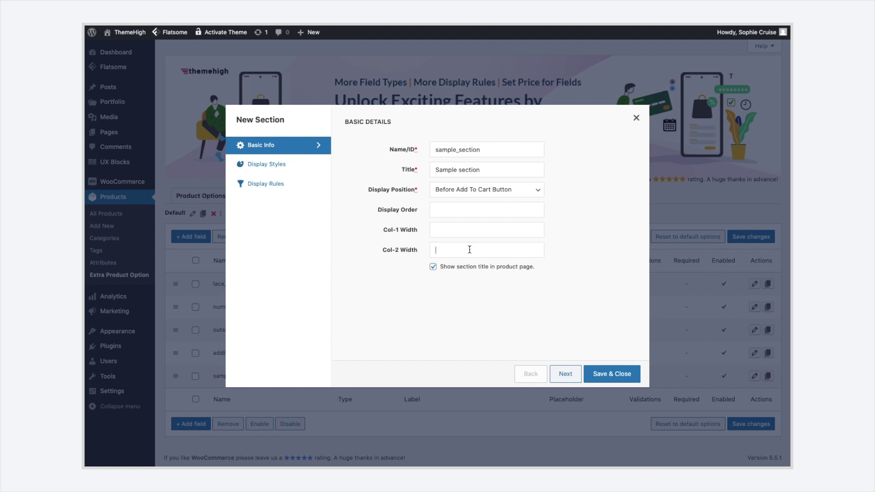
pyautogui.click(434, 267)
pyautogui.click(563, 374)
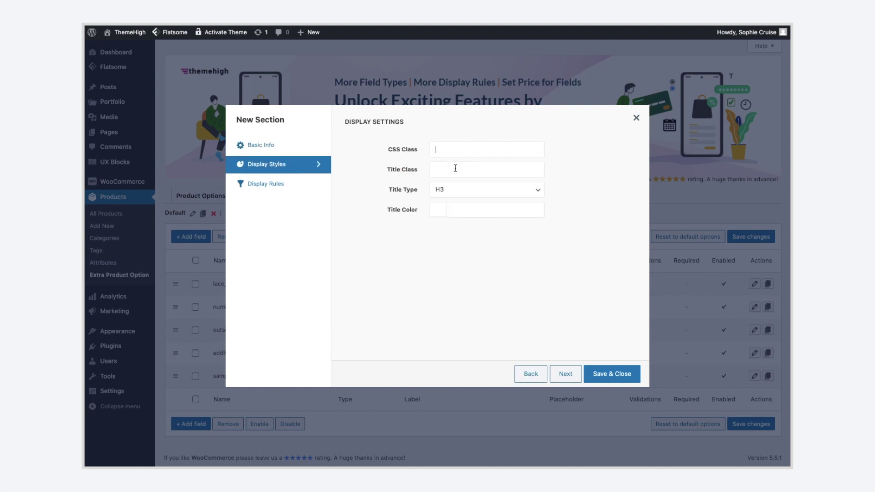
# - Keep H3 as the section title heading type and continue to its display rules
pyautogui.click(458, 191)
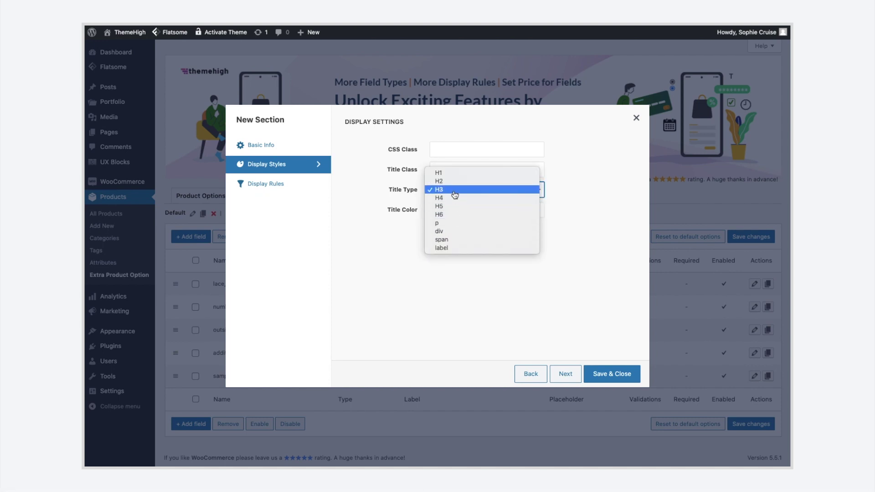
pyautogui.click(455, 194)
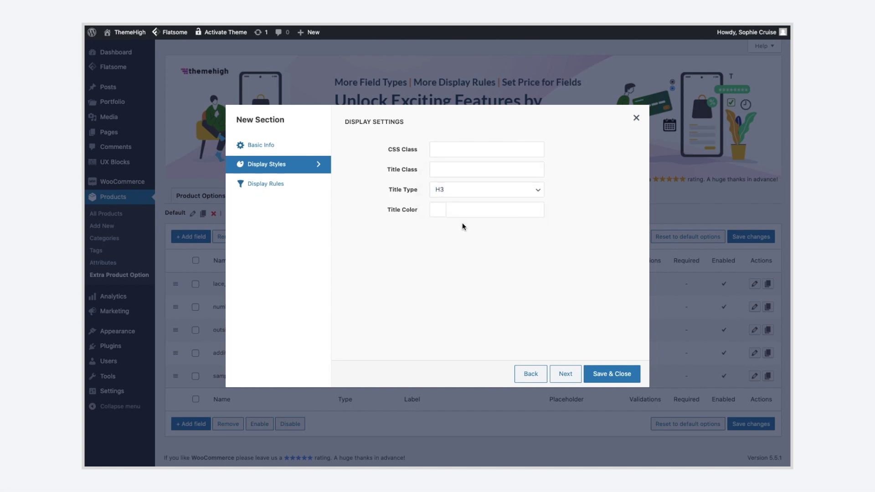
pyautogui.click(555, 375)
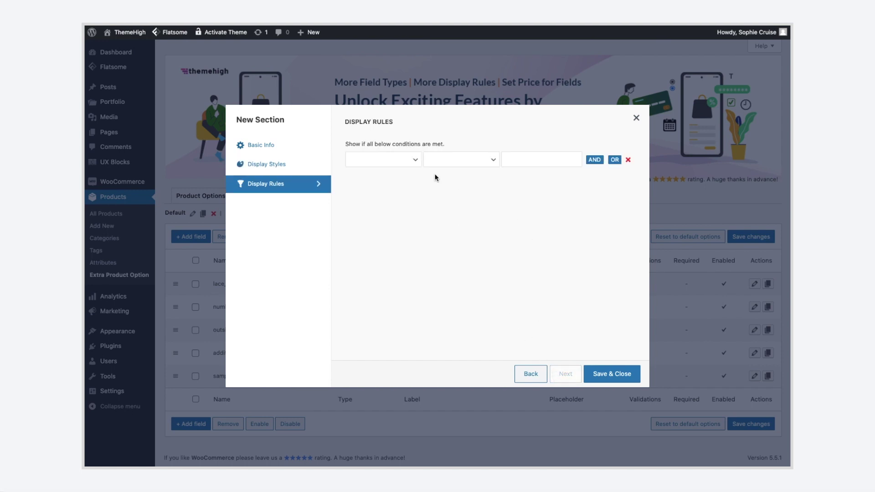
# - Set the section rule to Product with 'Equals to/ In' and browse the product search without choosing one
pyautogui.click(414, 160)
pyautogui.click(383, 168)
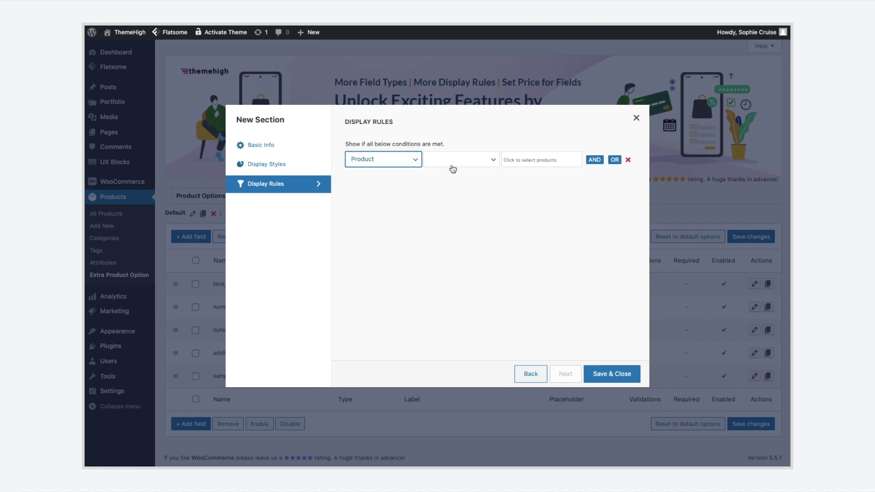
pyautogui.click(452, 163)
pyautogui.click(451, 168)
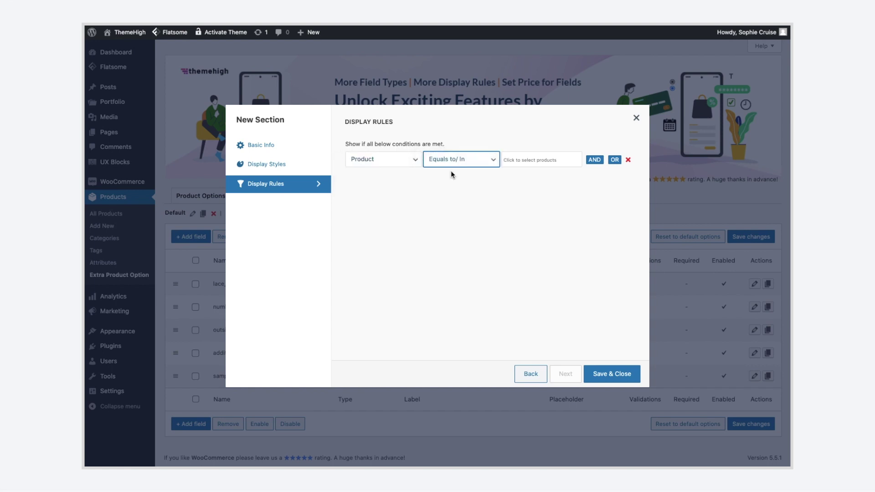
pyautogui.click(531, 161)
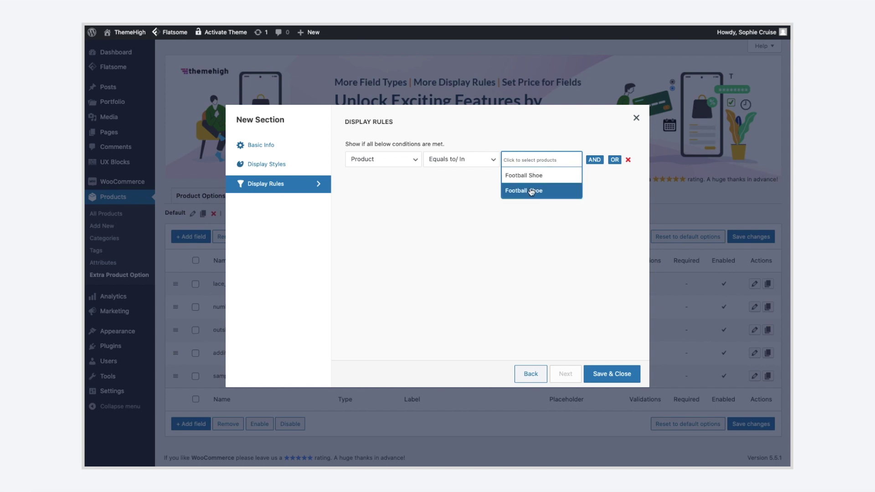
pyautogui.click(464, 211)
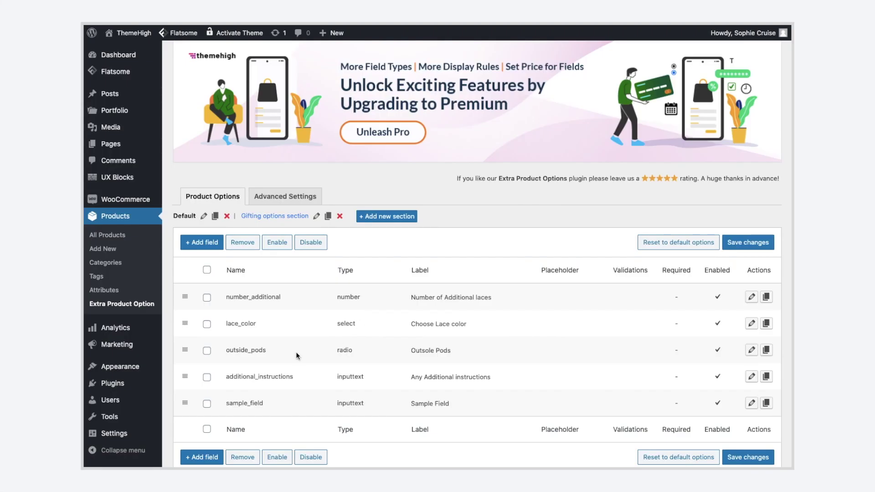
# - Select all five option fields, disable them and save the changes
pyautogui.click(206, 270)
pyautogui.click(316, 251)
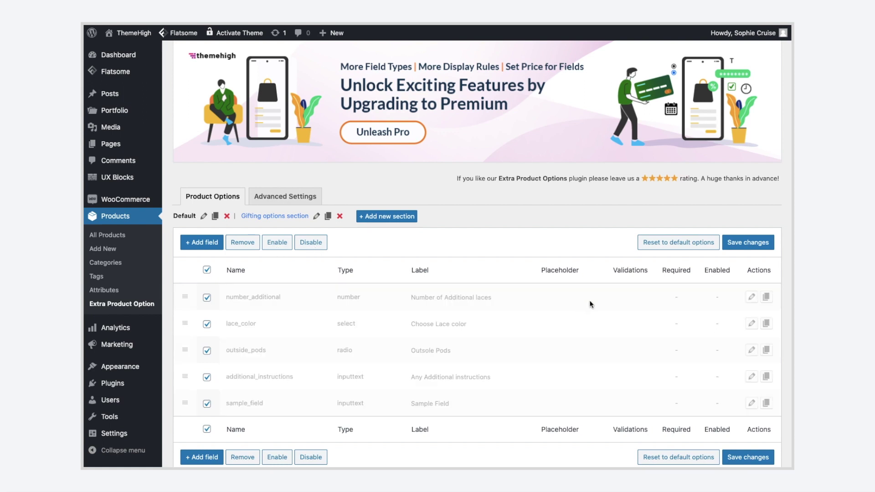
pyautogui.click(755, 248)
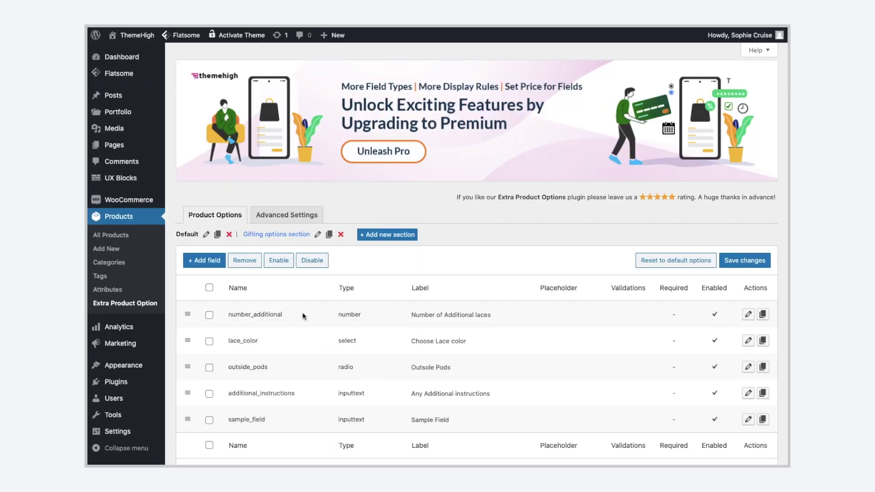
# - In Advanced Settings, untick hiding custom fields on the cart page
pyautogui.click(296, 224)
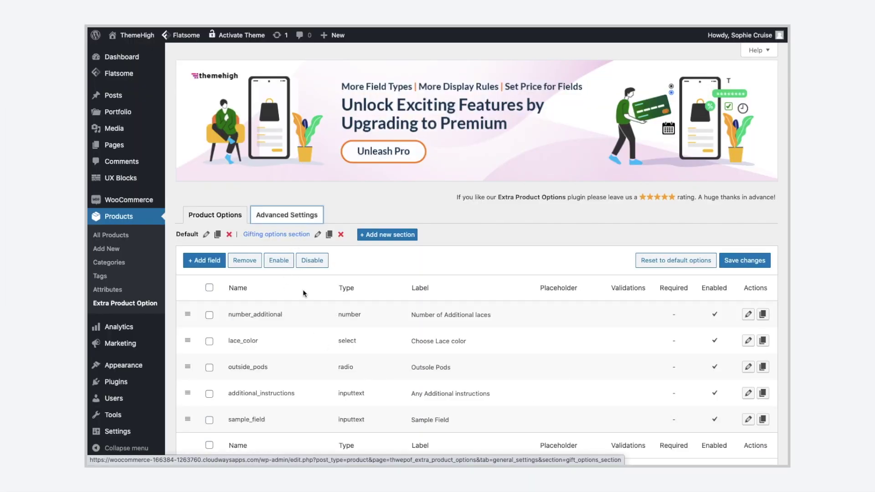
pyautogui.scroll(-1, 304, 294)
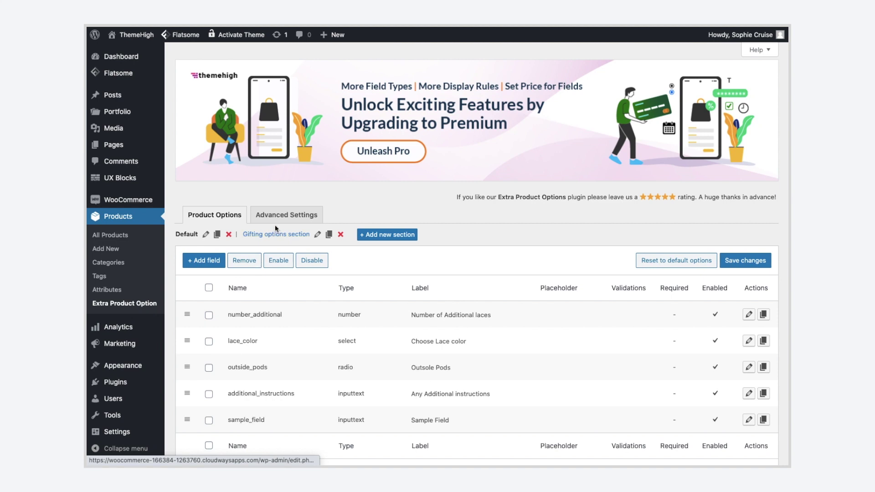
pyautogui.click(277, 222)
pyautogui.scroll(-1, 326, 305)
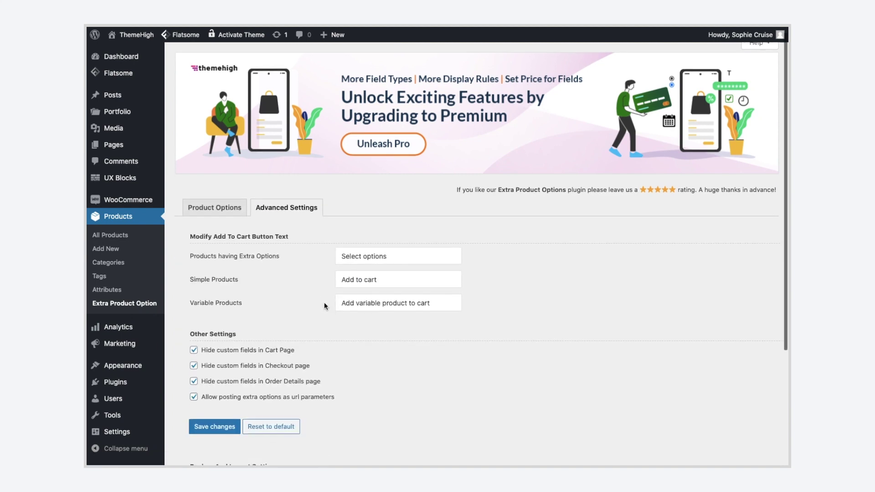
pyautogui.click(194, 345)
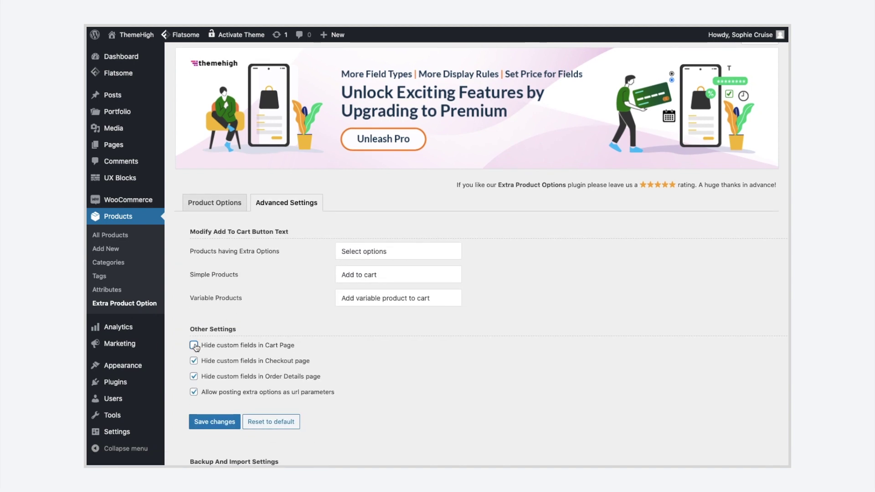